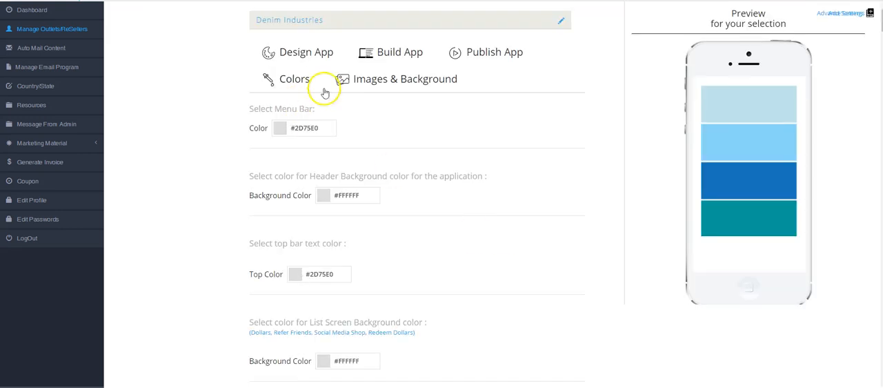
- Open the Advance Settings in the Build App section and check the Feature Grouping option
{"action": "left_click", "coordinate": [373, 55]}
{"action": "left_click", "coordinate": [574, 80]}
{"action": "scroll", "coordinate": [503, 138], "scroll_direction": "down", "scroll_amount": 2}
{"action": "scroll", "coordinate": [481, 198], "scroll_direction": "down", "scroll_amount": 1}
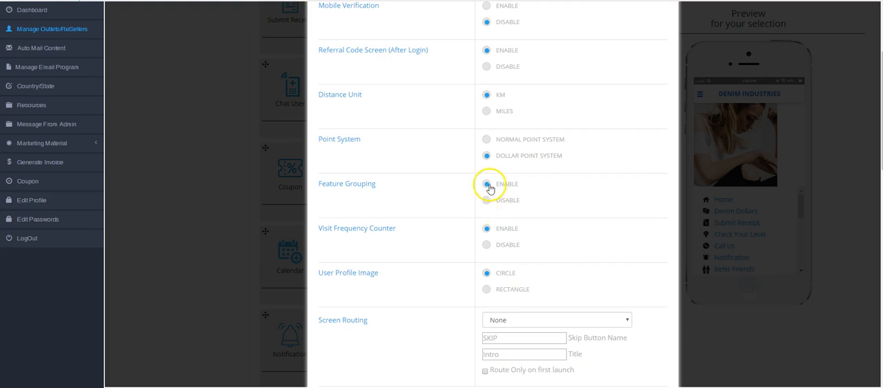
{"action": "scroll", "coordinate": [489, 188], "scroll_direction": "down", "scroll_amount": 3}
{"action": "left_click", "coordinate": [348, 241]}
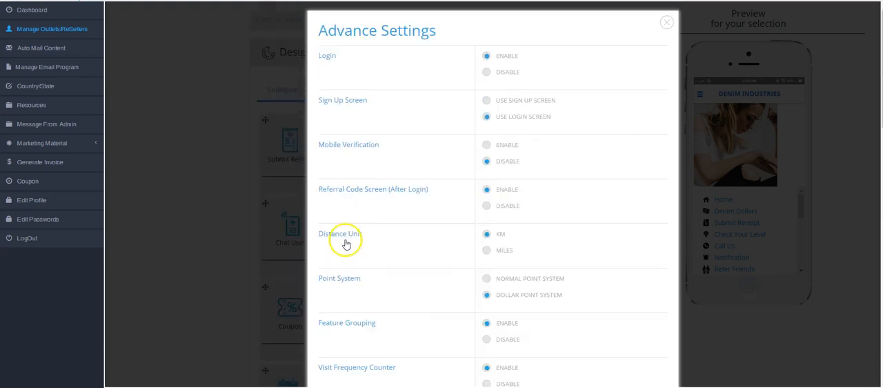
- Go to the outlet list and log in to the Denim Industries outlet on its last page
{"action": "left_click", "coordinate": [85, 28]}
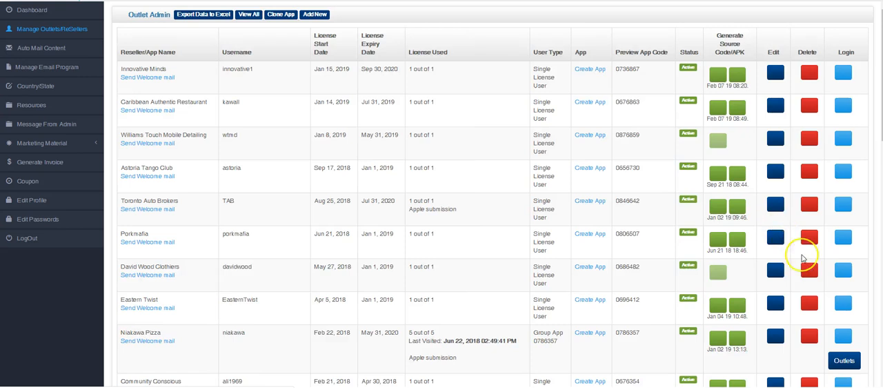
{"action": "scroll", "coordinate": [849, 369], "scroll_direction": "down", "scroll_amount": 2}
{"action": "left_click", "coordinate": [835, 369]}
{"action": "scroll", "coordinate": [780, 341], "scroll_direction": "down", "scroll_amount": 1}
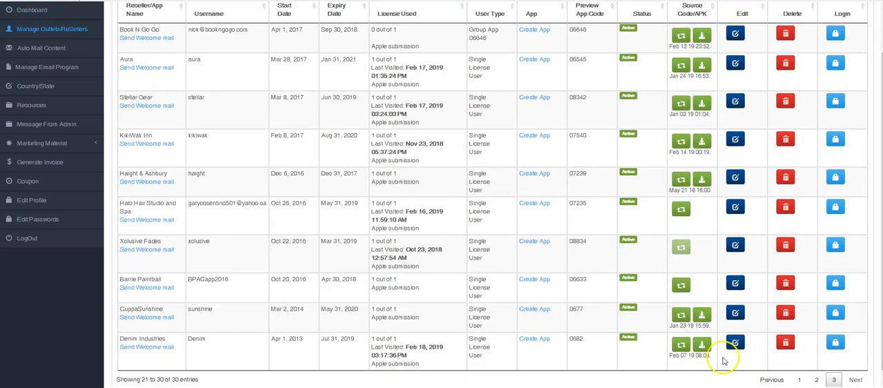
{"action": "left_click", "coordinate": [833, 343]}
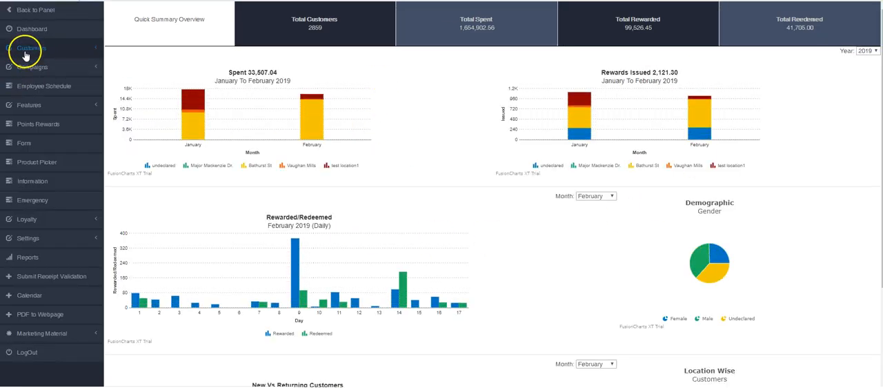
- Open the default permissions for all customers and make Refer Friends available under Loyalty
{"action": "left_click", "coordinate": [26, 48]}
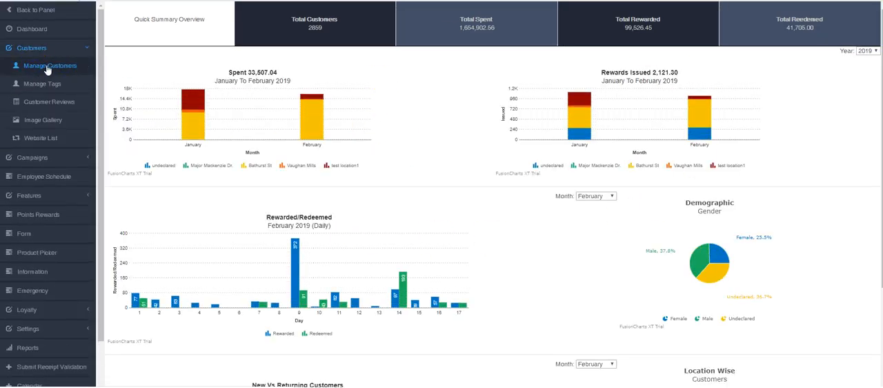
{"action": "left_click", "coordinate": [49, 68]}
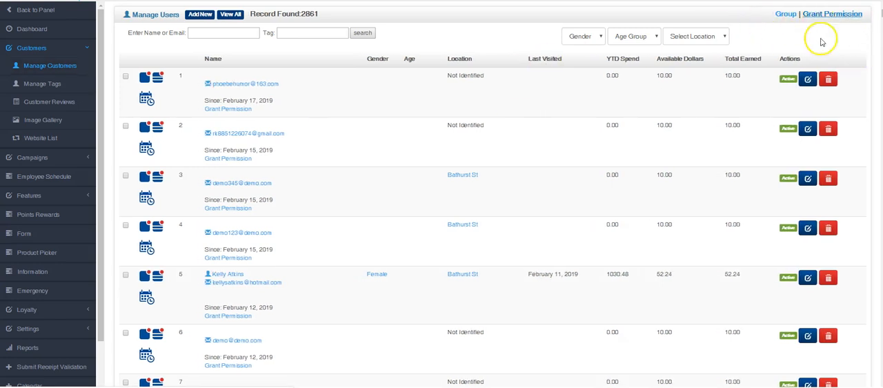
{"action": "left_click", "coordinate": [833, 19]}
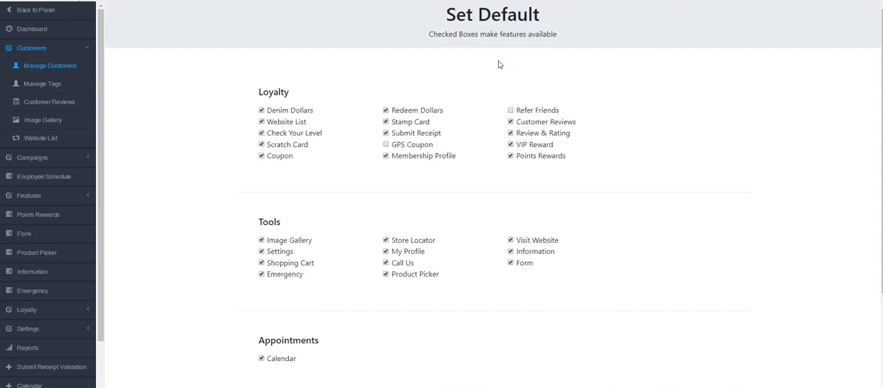
{"action": "left_click", "coordinate": [511, 111]}
- Examine the Loyalty, Tools, Appointments and Messaging features on the default permissions page
{"action": "scroll", "coordinate": [241, 151], "scroll_direction": "down", "scroll_amount": 2}
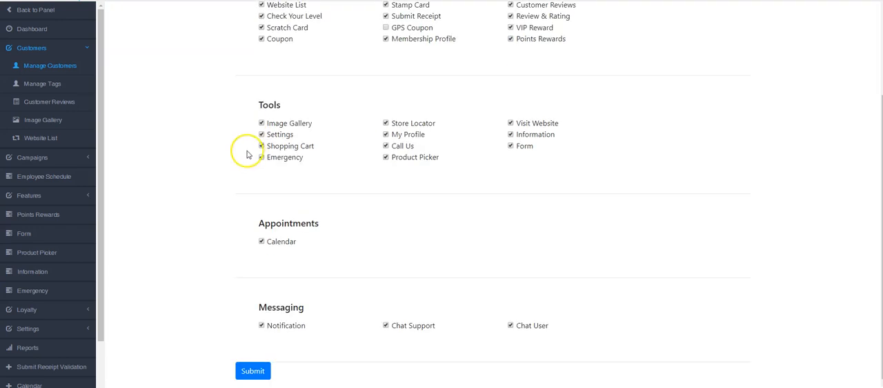
{"action": "scroll", "coordinate": [245, 154], "scroll_direction": "up", "scroll_amount": 2}
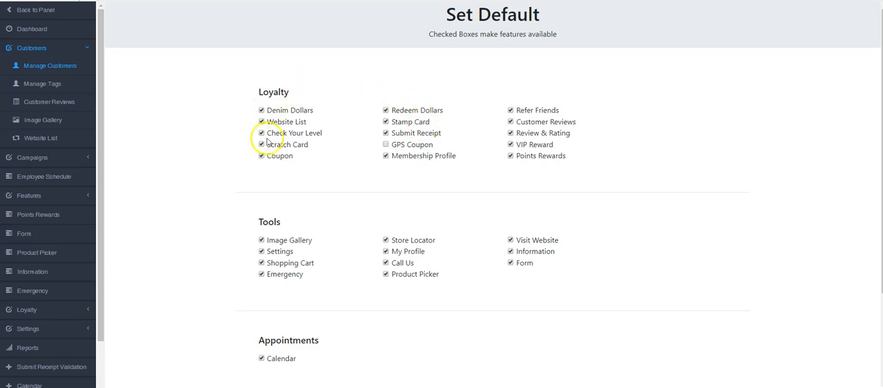
{"action": "scroll", "coordinate": [388, 190], "scroll_direction": "down", "scroll_amount": 1}
{"action": "scroll", "coordinate": [388, 191], "scroll_direction": "down", "scroll_amount": 1}
{"action": "scroll", "coordinate": [343, 195], "scroll_direction": "up", "scroll_amount": 1}
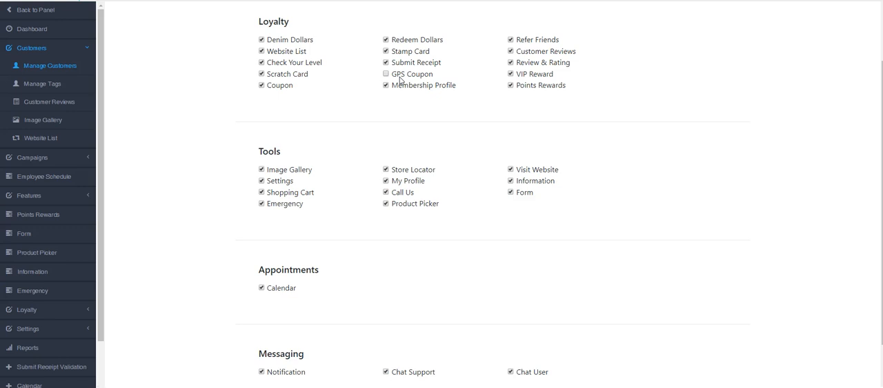
{"action": "scroll", "coordinate": [400, 80], "scroll_direction": "up", "scroll_amount": 2}
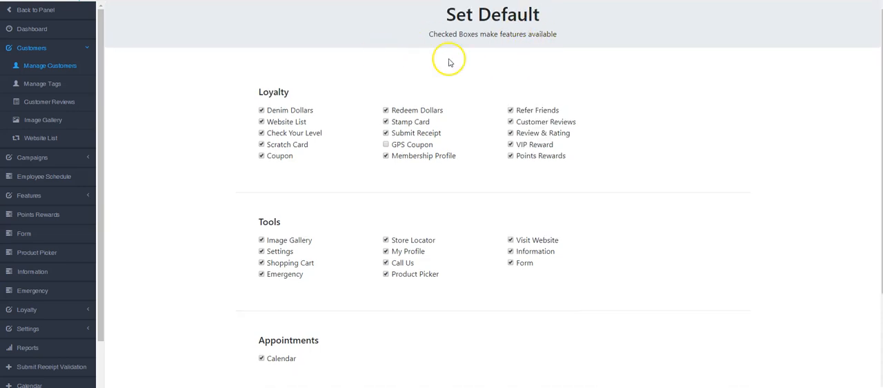
{"action": "scroll", "coordinate": [266, 96], "scroll_direction": "down", "scroll_amount": 2}
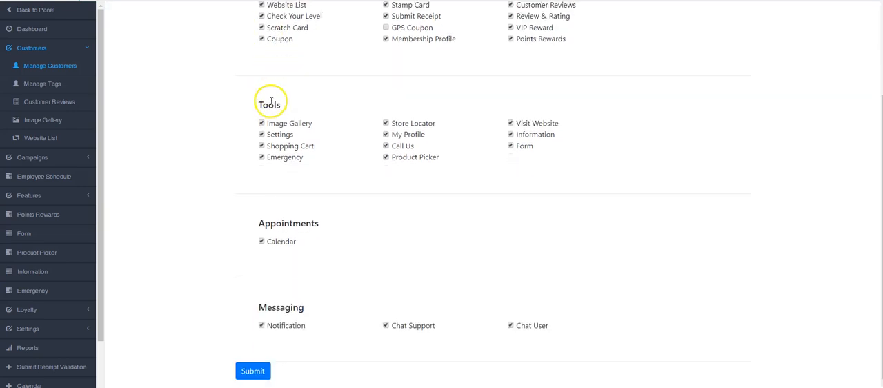
{"action": "scroll", "coordinate": [270, 102], "scroll_direction": "up", "scroll_amount": 2}
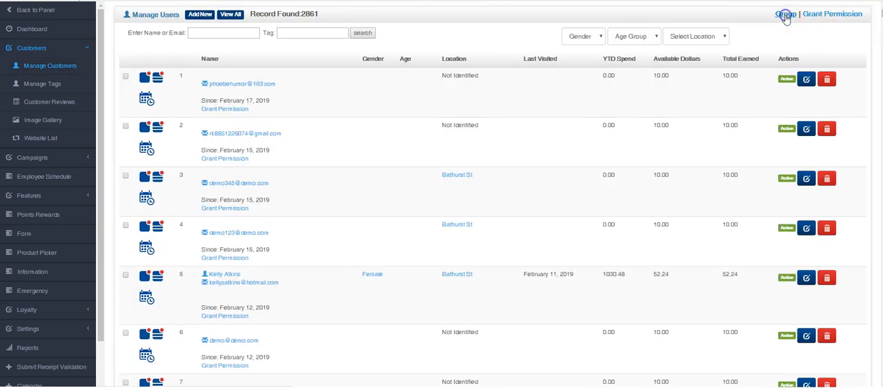
- Open the customer groups and create a group named Test
{"action": "left_click", "coordinate": [785, 14]}
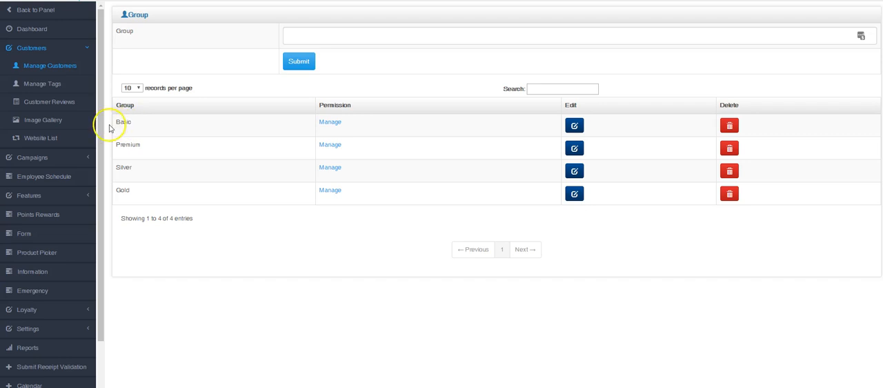
{"action": "left_click", "coordinate": [302, 39]}
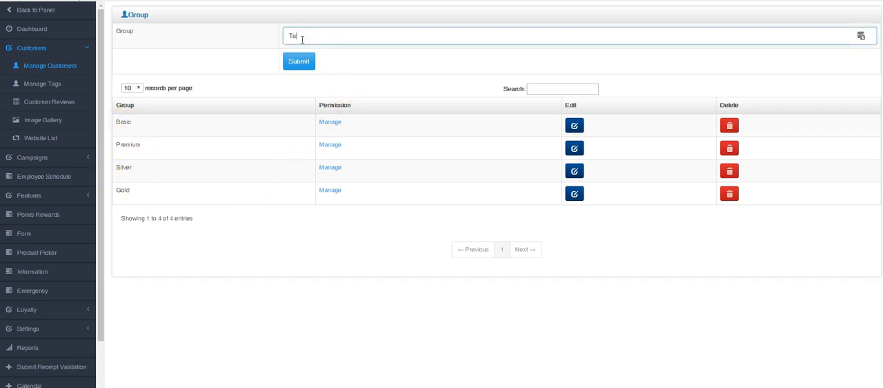
{"action": "left_click", "coordinate": [299, 62]}
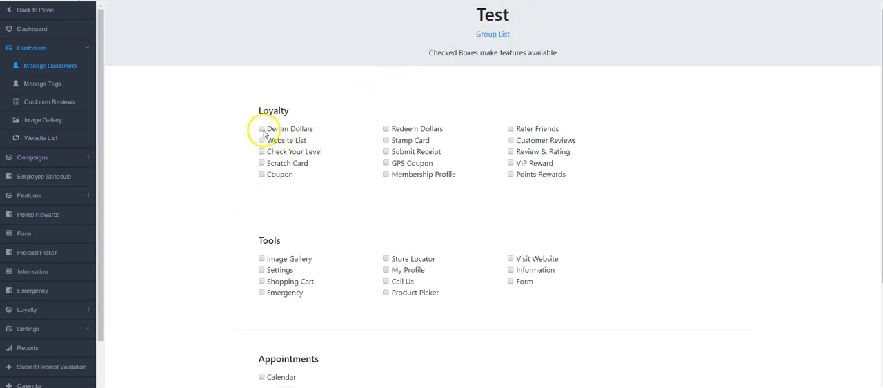
- Grant the Test group Denim Dollars, Website List, Check Your Level, Scratch Card, Redeem Dollars, Stamp Card and Submit Receipt, and submit the permissions
{"action": "left_click", "coordinate": [263, 152]}
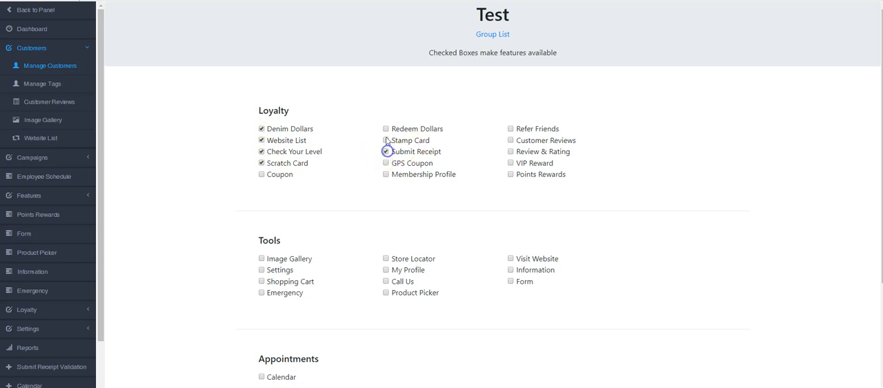
{"action": "scroll", "coordinate": [400, 143], "scroll_direction": "down", "scroll_amount": 2}
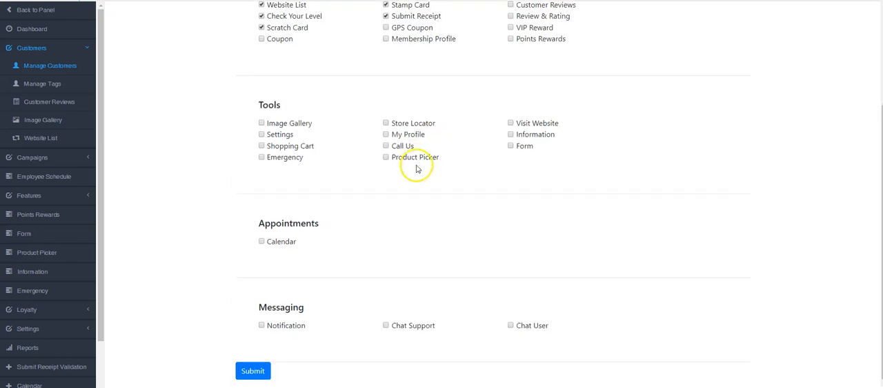
{"action": "left_click", "coordinate": [256, 371]}
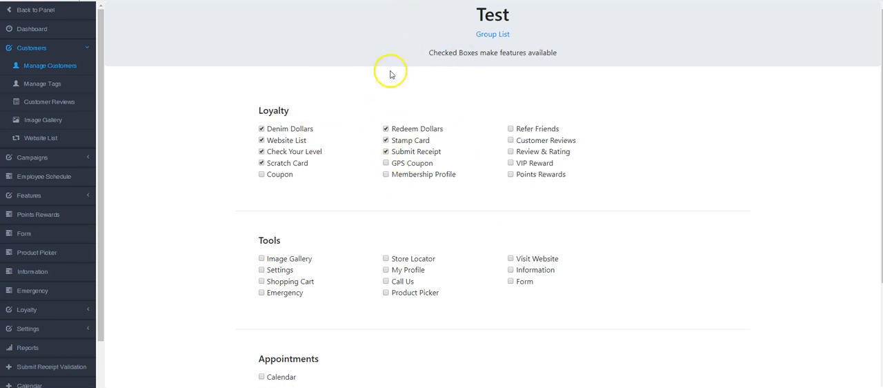
- Return to the group list and delete the Test group
{"action": "left_click", "coordinate": [492, 35]}
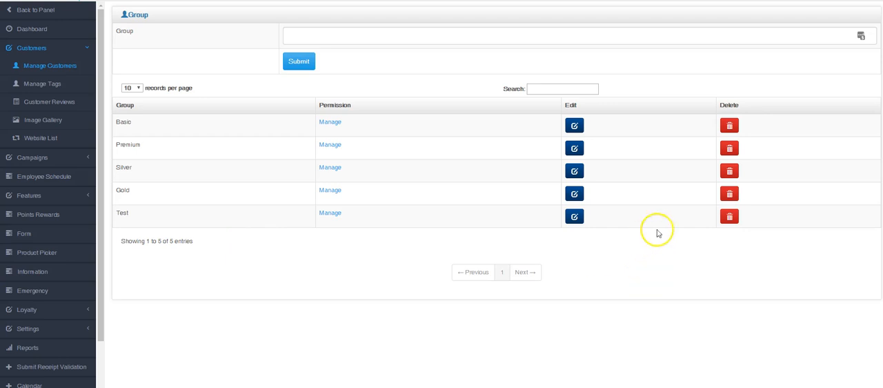
{"action": "left_click", "coordinate": [730, 216]}
{"action": "left_click", "coordinate": [507, 209]}
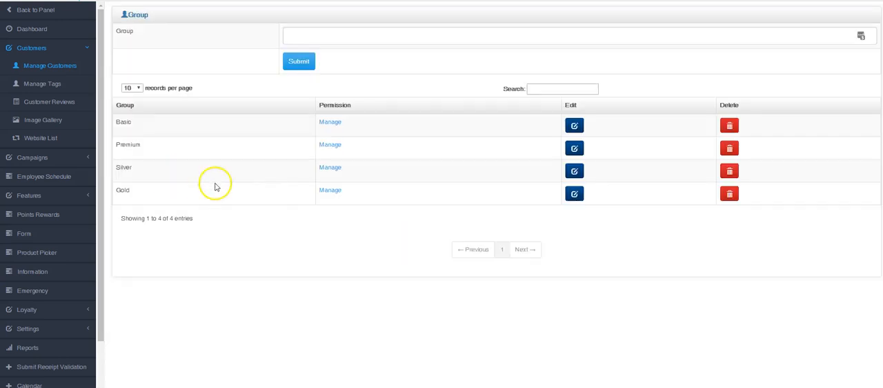
- Grant the Gold group Website List, Check Your Level, Scratch Card, Coupon, Image Gallery, Settings, Shopping Cart, Emergency and Calendar, and submit the permissions
{"action": "left_click", "coordinate": [330, 189]}
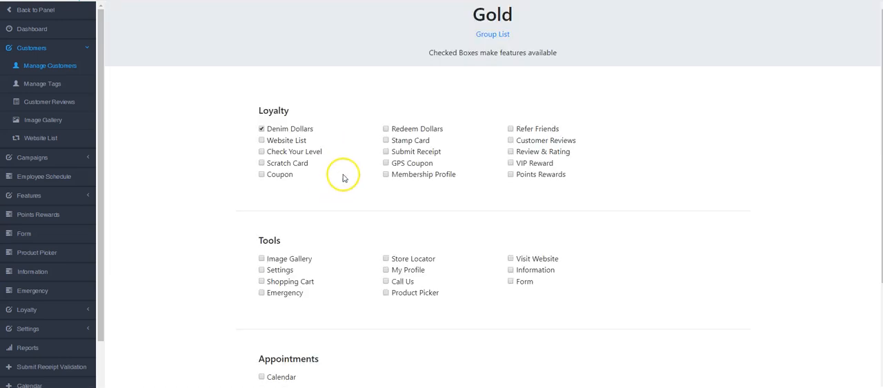
{"action": "left_click", "coordinate": [263, 140]}
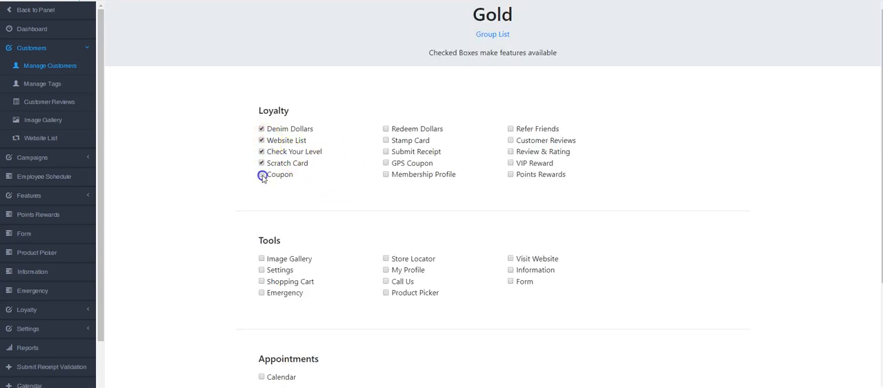
{"action": "left_click", "coordinate": [263, 259]}
{"action": "left_click", "coordinate": [261, 293]}
{"action": "scroll", "coordinate": [290, 297], "scroll_direction": "down", "scroll_amount": 2}
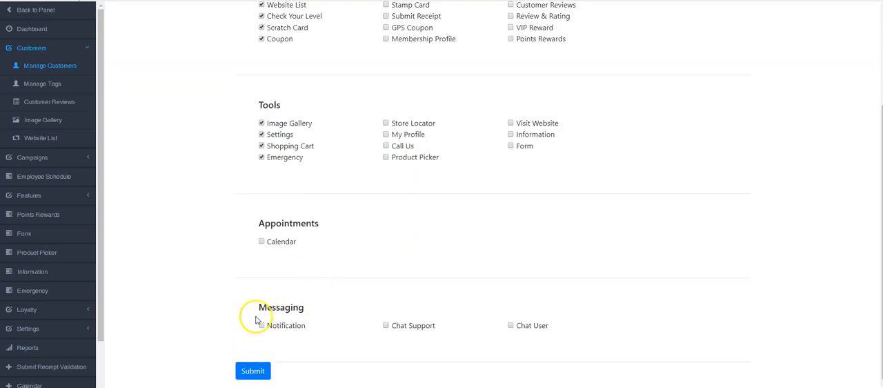
{"action": "left_click", "coordinate": [264, 366]}
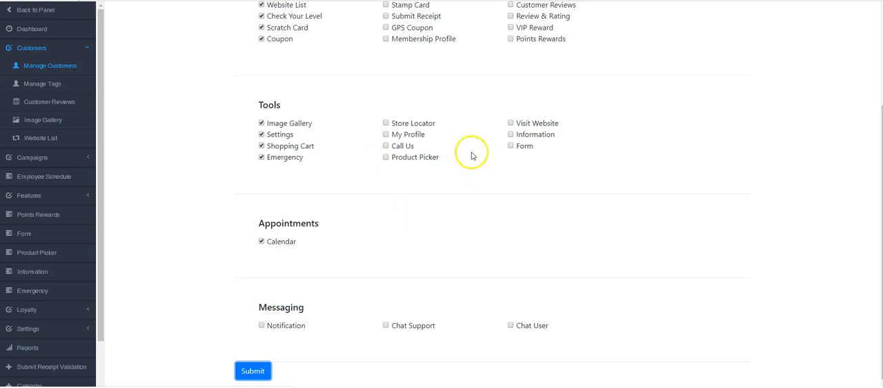
{"action": "scroll", "coordinate": [468, 154], "scroll_direction": "up", "scroll_amount": 2}
{"action": "left_click", "coordinate": [497, 34]}
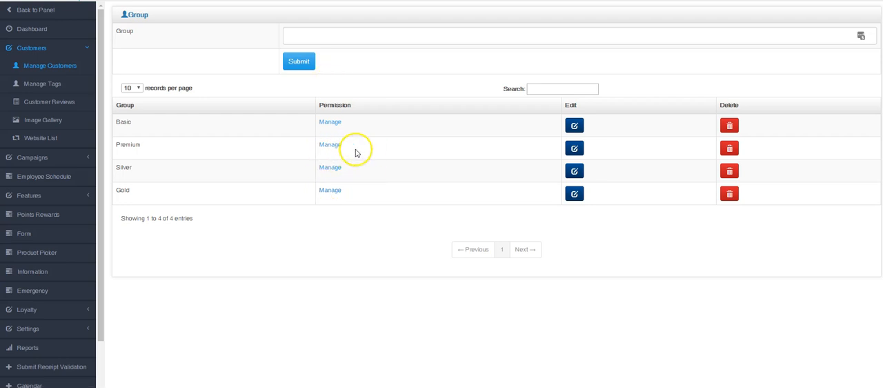
- Open the individual permissions of the first listed customer and submit them with Refer Friends enabled
{"action": "left_click", "coordinate": [63, 67]}
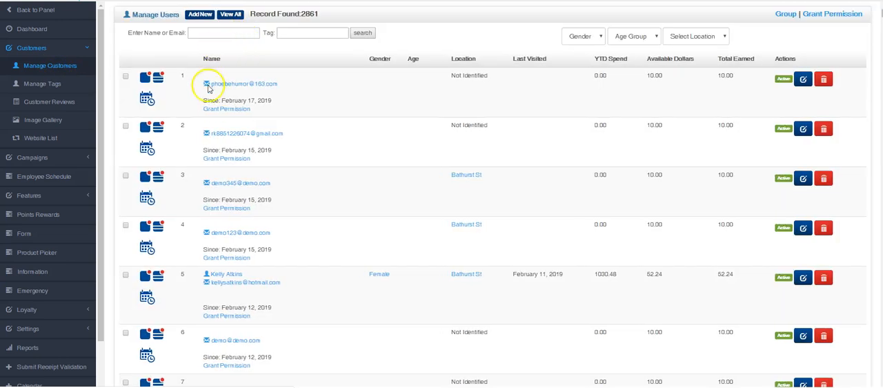
{"action": "left_click", "coordinate": [231, 110]}
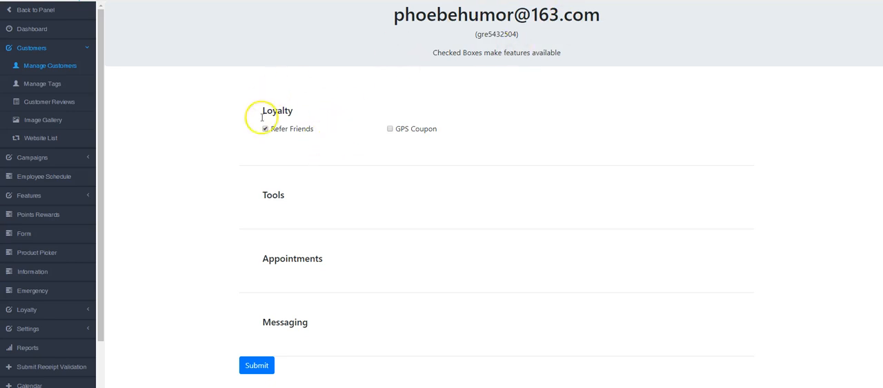
{"action": "left_click", "coordinate": [256, 365]}
- Open the first listed customer's record from the customer list and show its editable details
{"action": "left_click", "coordinate": [50, 67]}
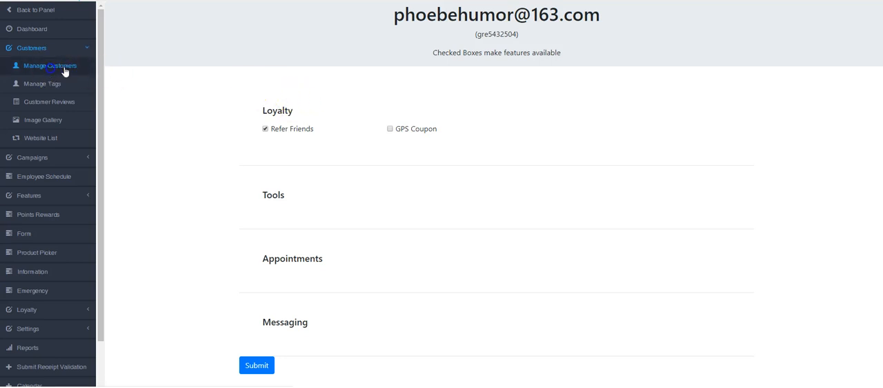
{"action": "left_click", "coordinate": [243, 85]}
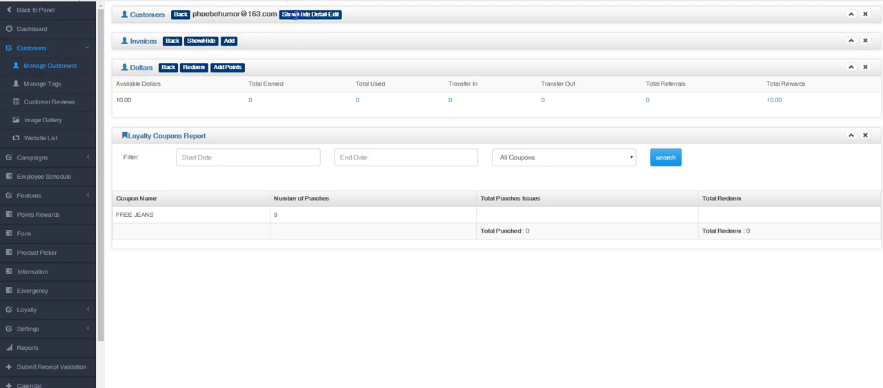
{"action": "left_click", "coordinate": [296, 14]}
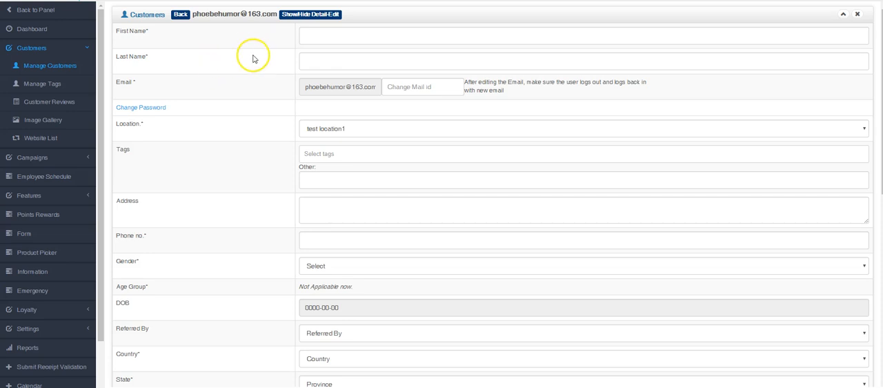
{"action": "scroll", "coordinate": [305, 43], "scroll_direction": "down", "scroll_amount": 3}
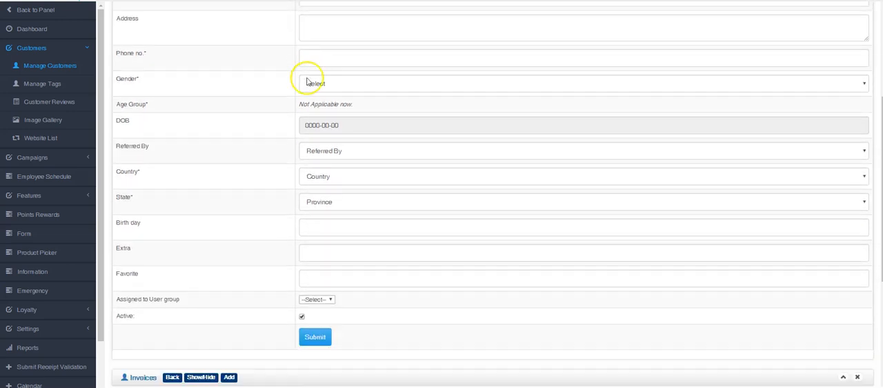
- View the group options under Assigned to User group without choosing one, and go back to the customer list
{"action": "scroll", "coordinate": [247, 124], "scroll_direction": "down", "scroll_amount": 1}
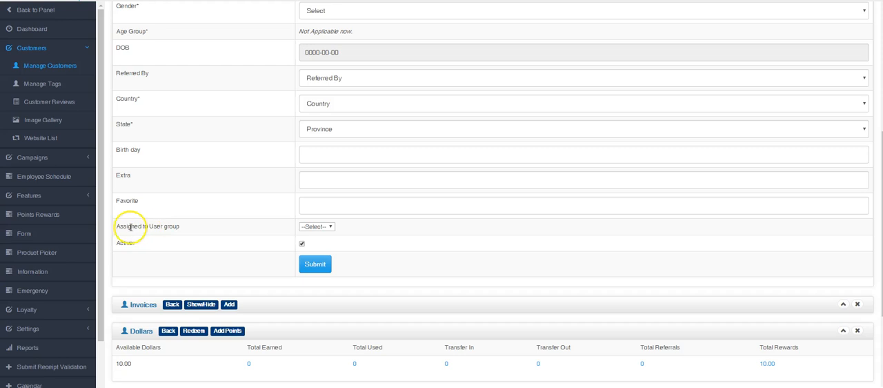
{"action": "left_click_drag", "start_coordinate": [114, 226], "coordinate": [180, 226]}
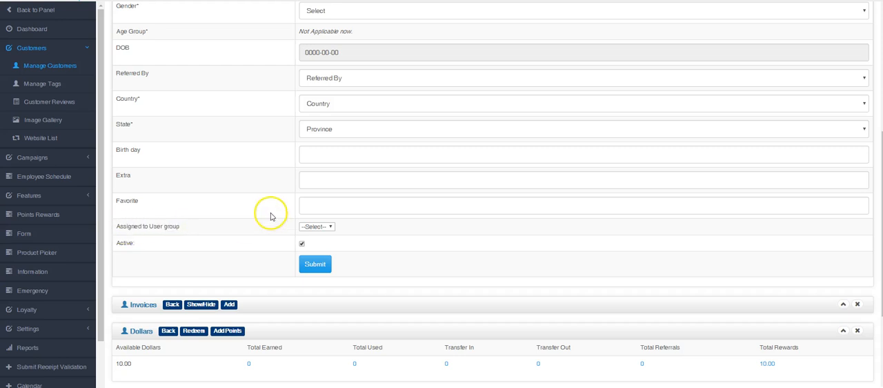
{"action": "left_click", "coordinate": [327, 227]}
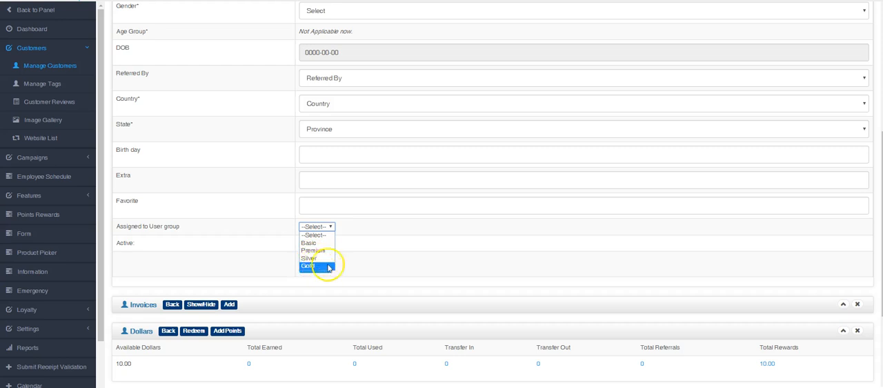
{"action": "left_click", "coordinate": [262, 237]}
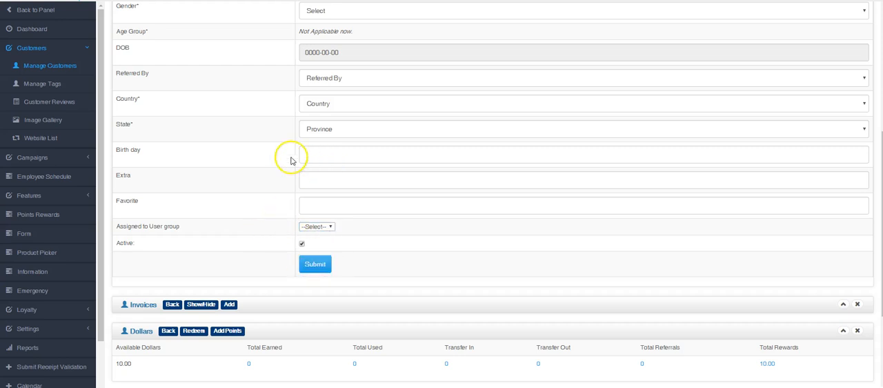
{"action": "scroll", "coordinate": [273, 159], "scroll_direction": "down", "scroll_amount": 2}
{"action": "scroll", "coordinate": [272, 160], "scroll_direction": "up", "scroll_amount": 5}
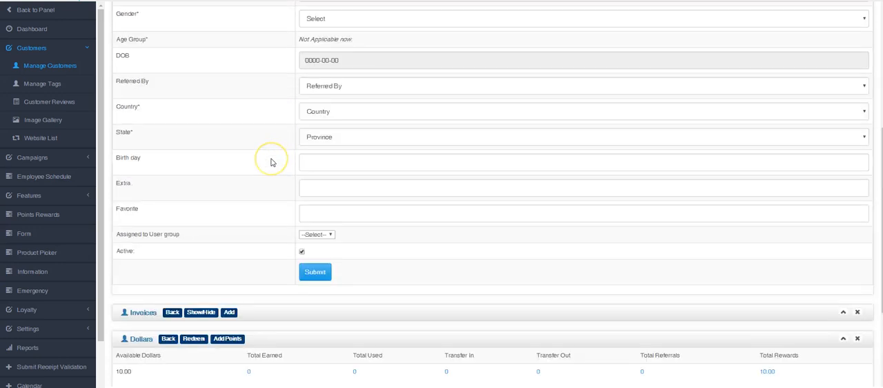
{"action": "scroll", "coordinate": [271, 162], "scroll_direction": "up", "scroll_amount": 2}
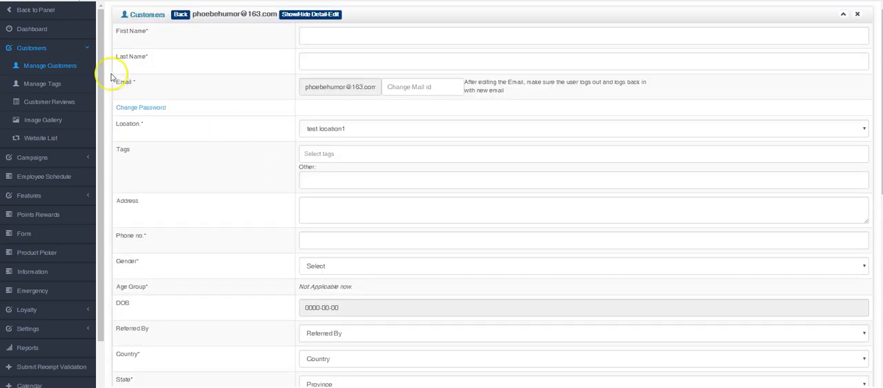
{"action": "left_click", "coordinate": [60, 65]}
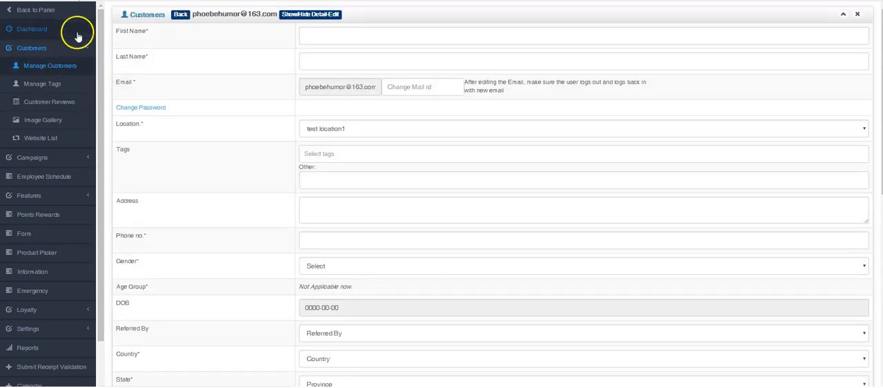